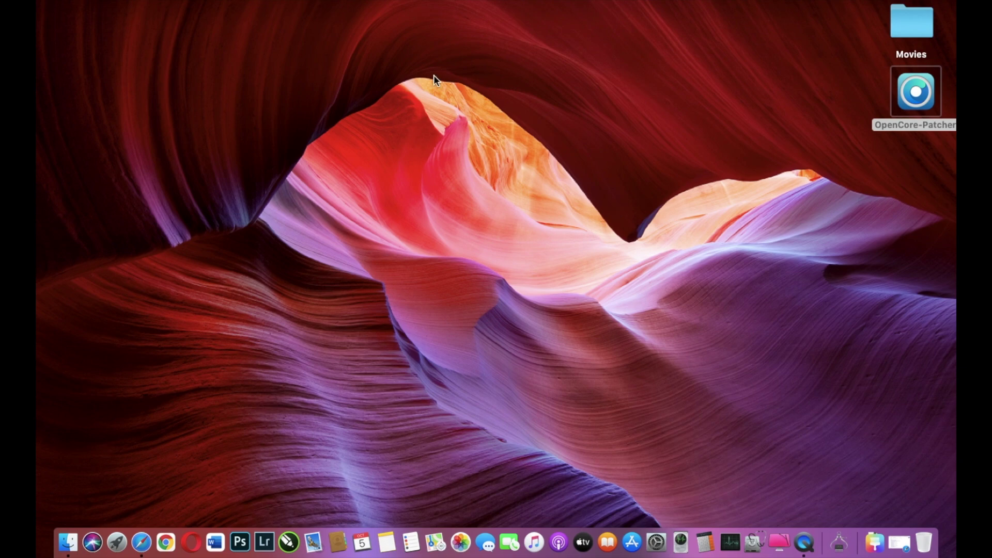
Step: Show About This Mac, confirming a Mid 2012 13-inch MacBook Pro on macOS Catalina 10.15.7
left_click(55, 2)
left_click(73, 15)
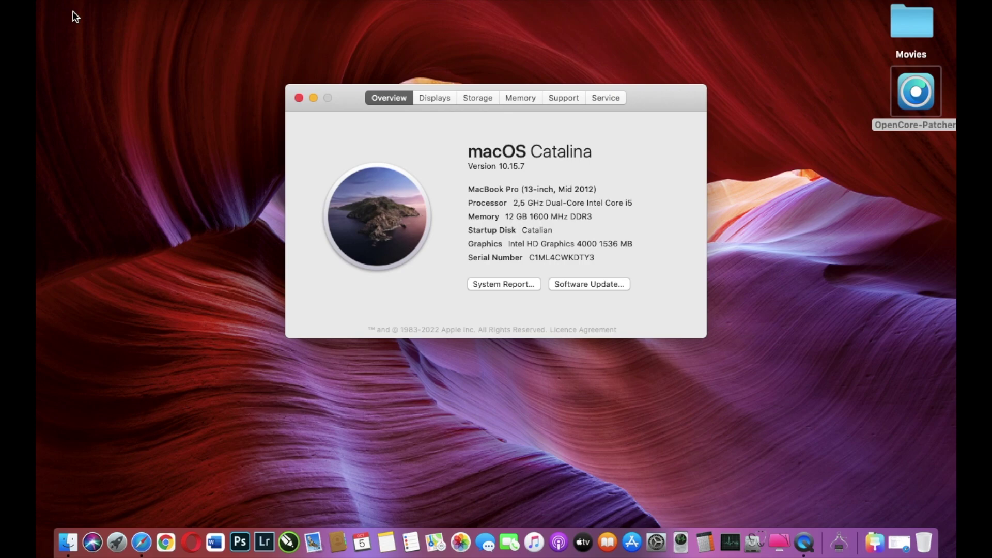
Step: Close About This Mac and go in Safari to Dortania's Getting Started, Download and build macOS Installers page
left_click(300, 98)
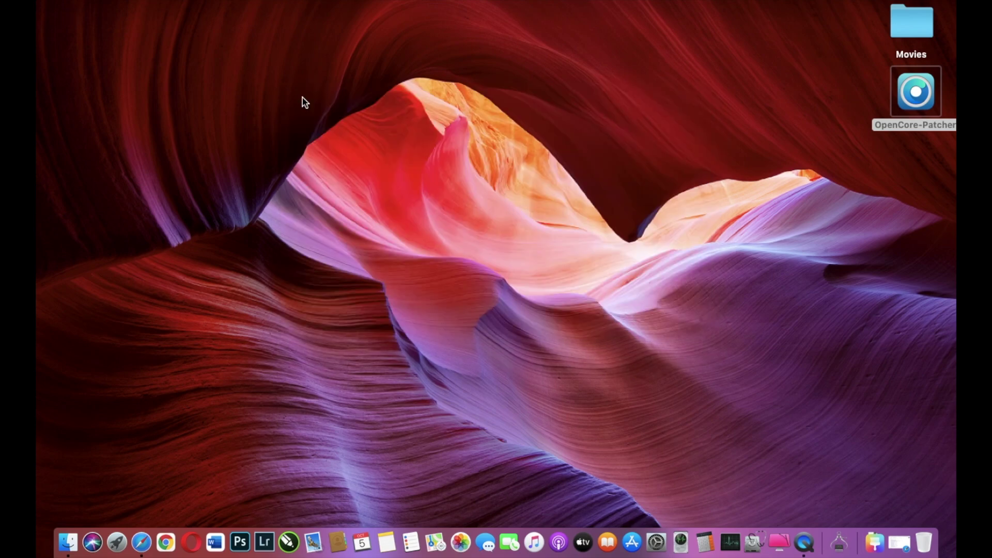
left_click(137, 541)
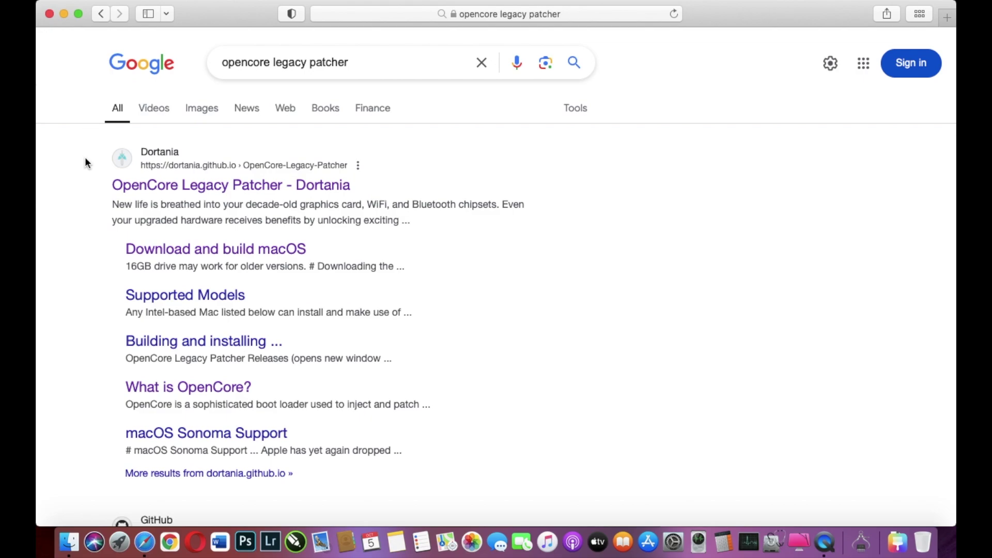
left_click(265, 187)
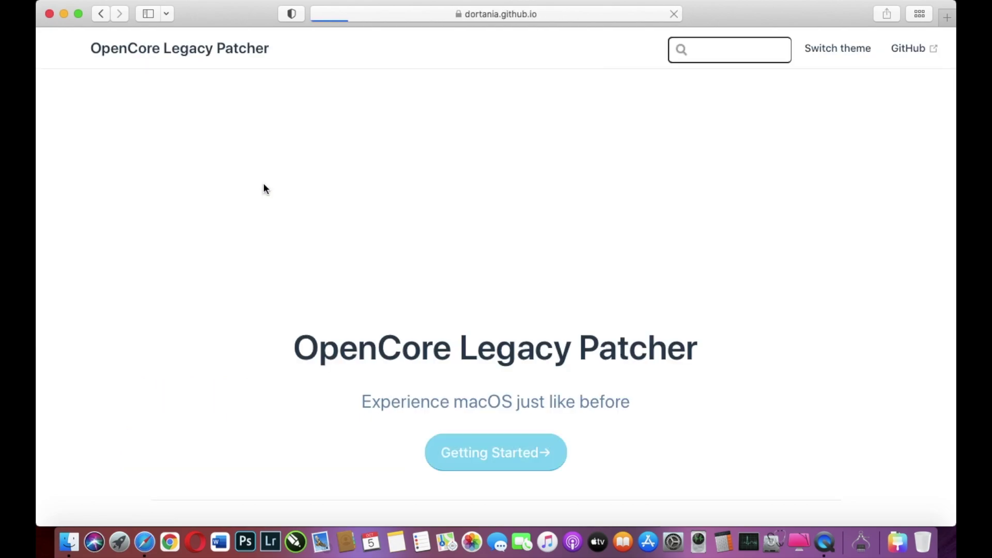
left_click(508, 455)
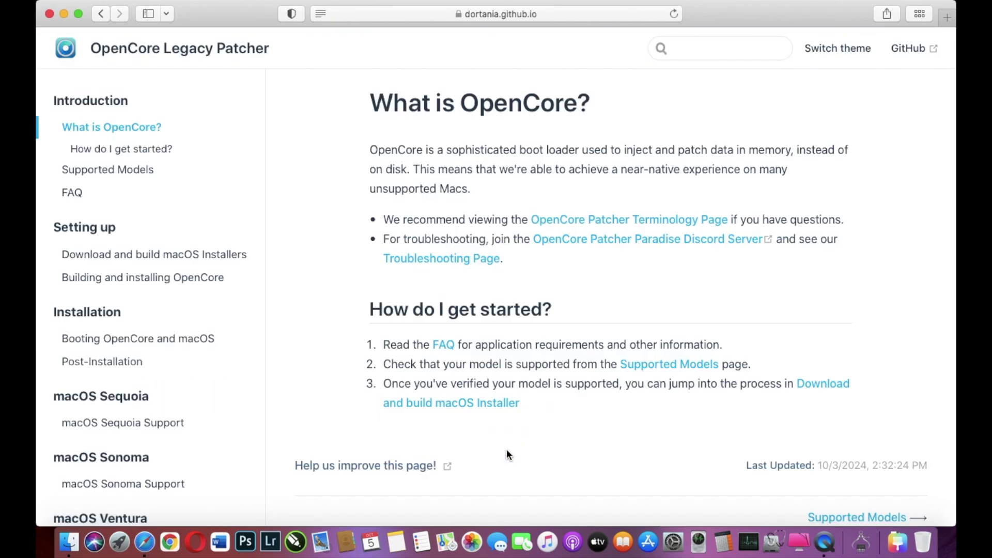
left_click(823, 390)
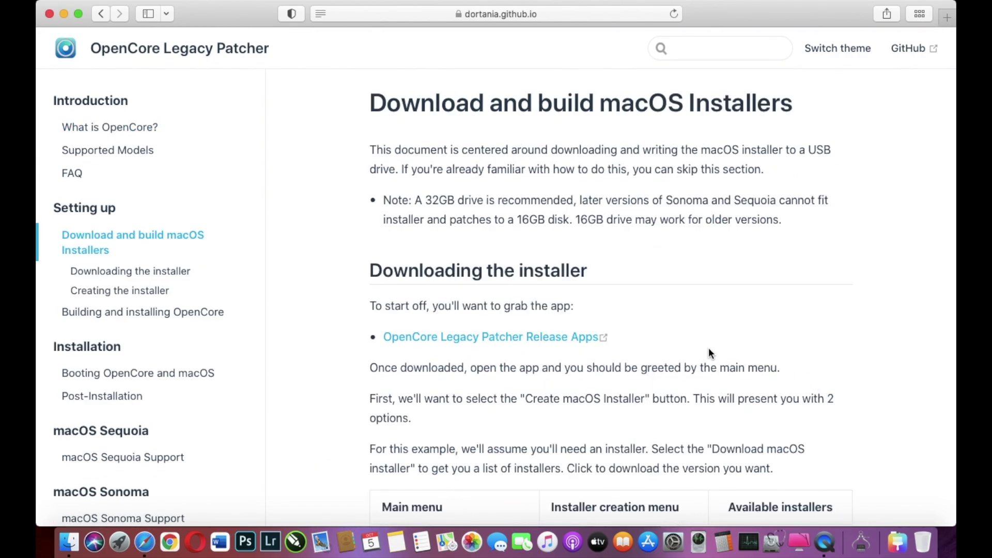
Step: Review the six assets of the OpenCore Legacy Patcher 2.0.2 GitHub release, then minimise Safari
left_click(480, 339)
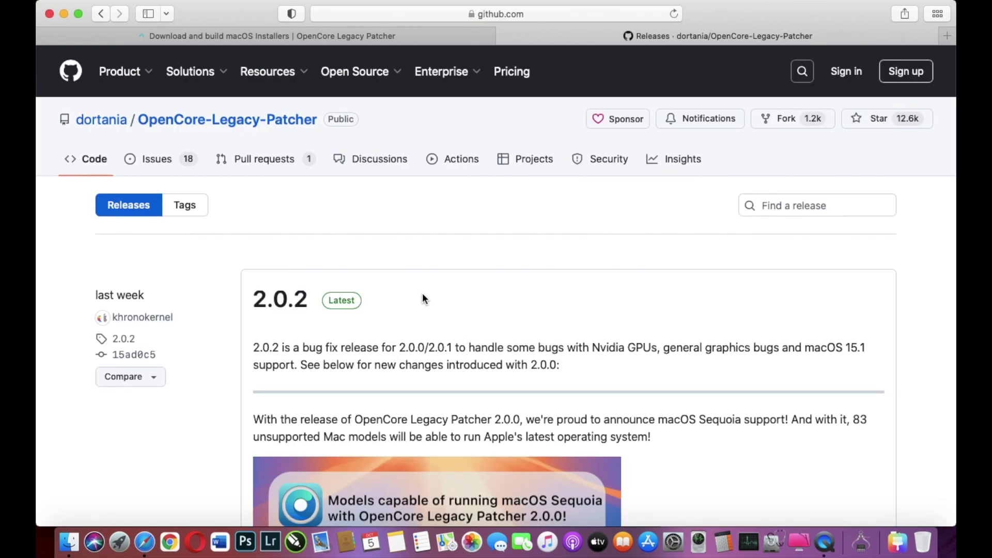
scroll(422, 300, "down", 20)
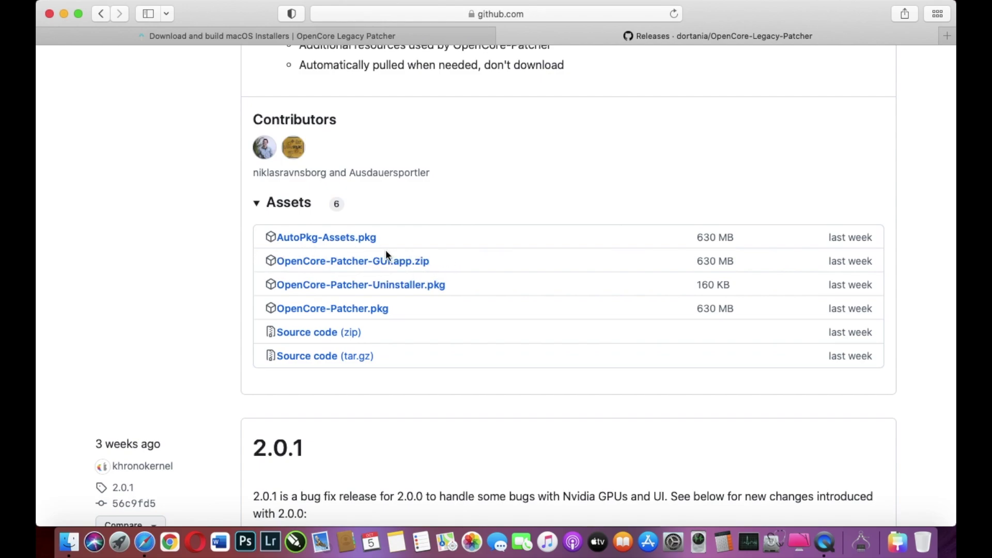
scroll(289, 248, "down", 1)
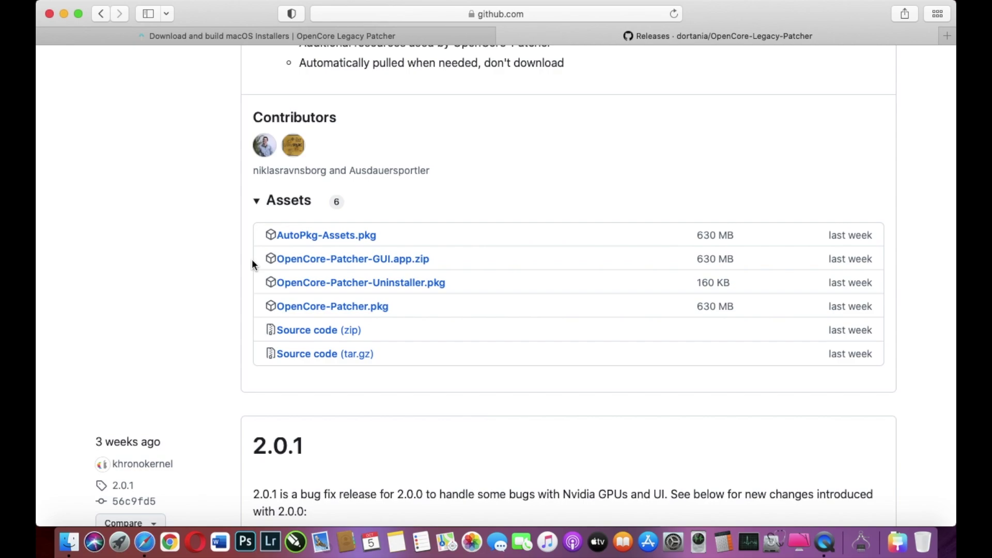
left_click(64, 13)
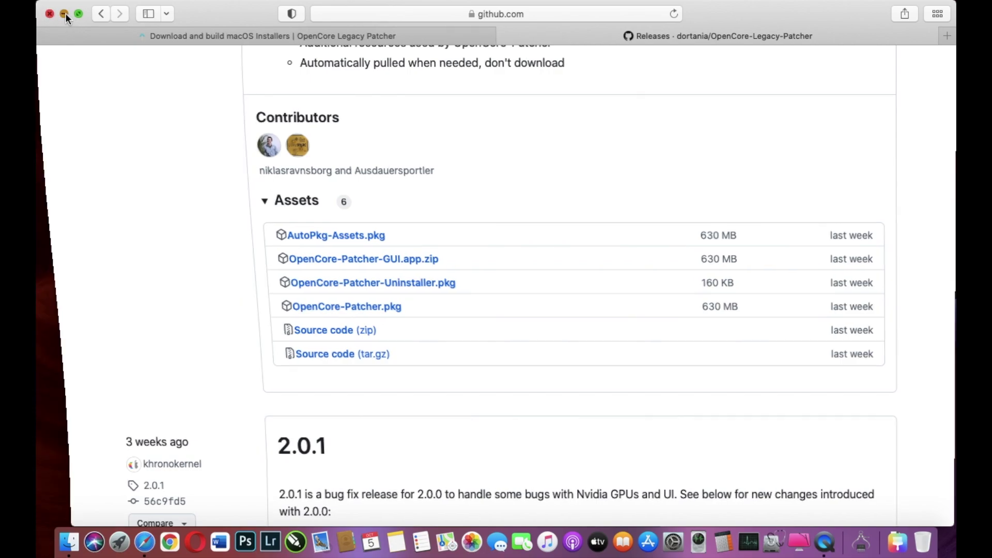
Step: Launch OpenCore-Patcher from the desktop, allow it past Gatekeeper, and enter the admin password for its extra components
left_click(912, 92)
double_click(912, 92)
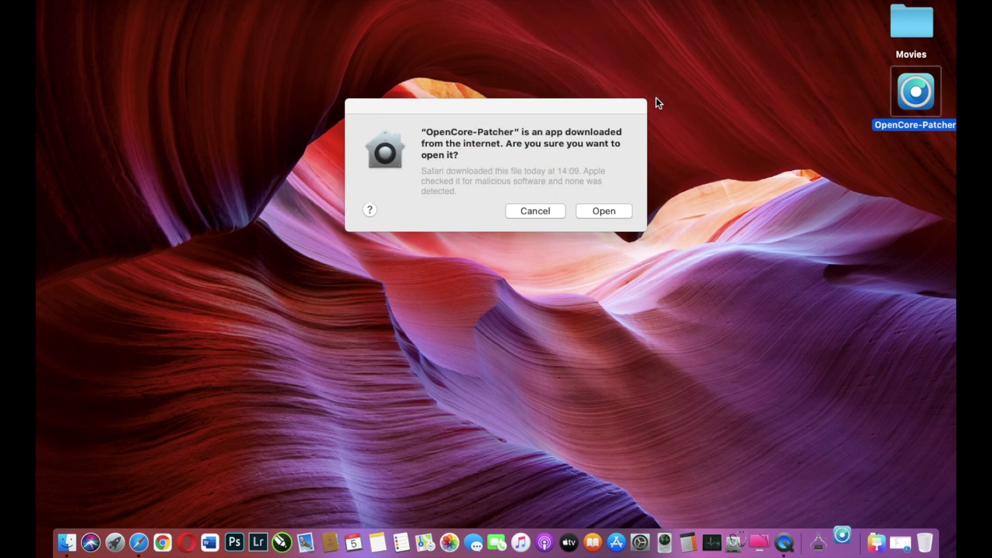
left_click(603, 210)
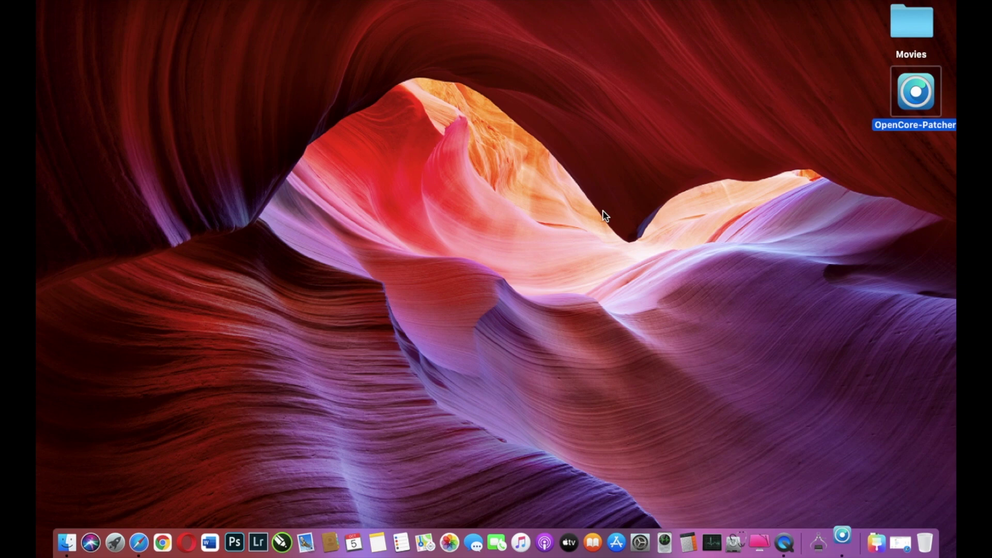
left_click(482, 195)
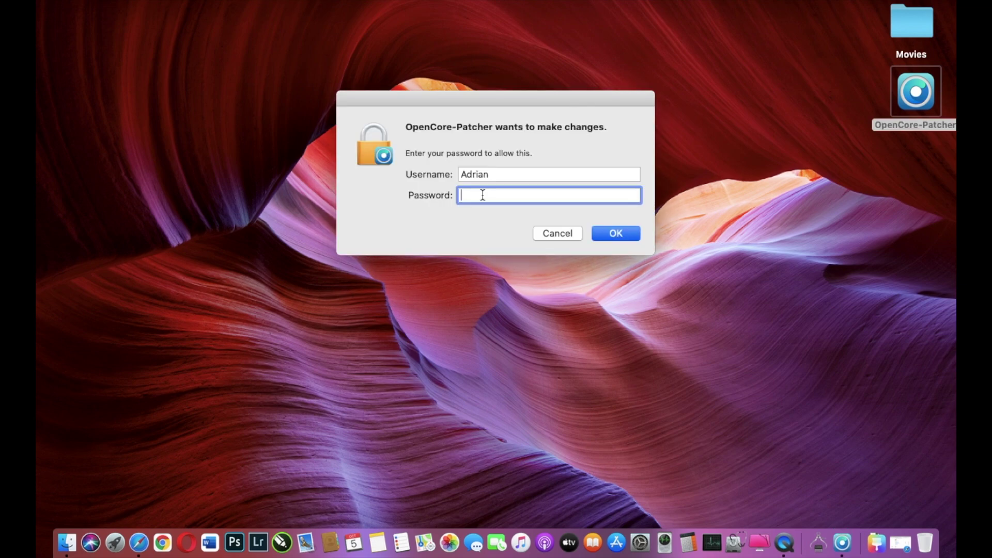
type("••••••")
key("Return")
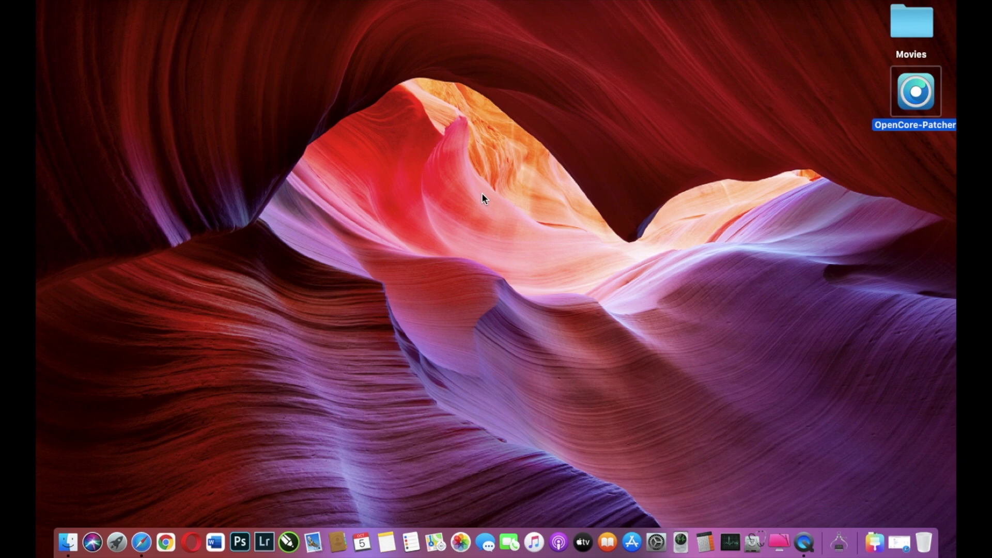
double_click(920, 90)
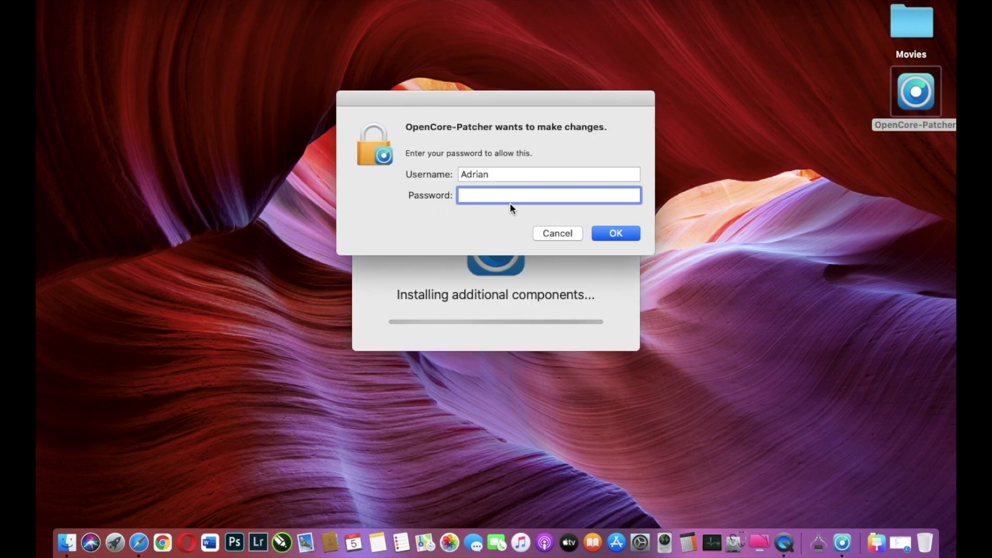
type("••••••")
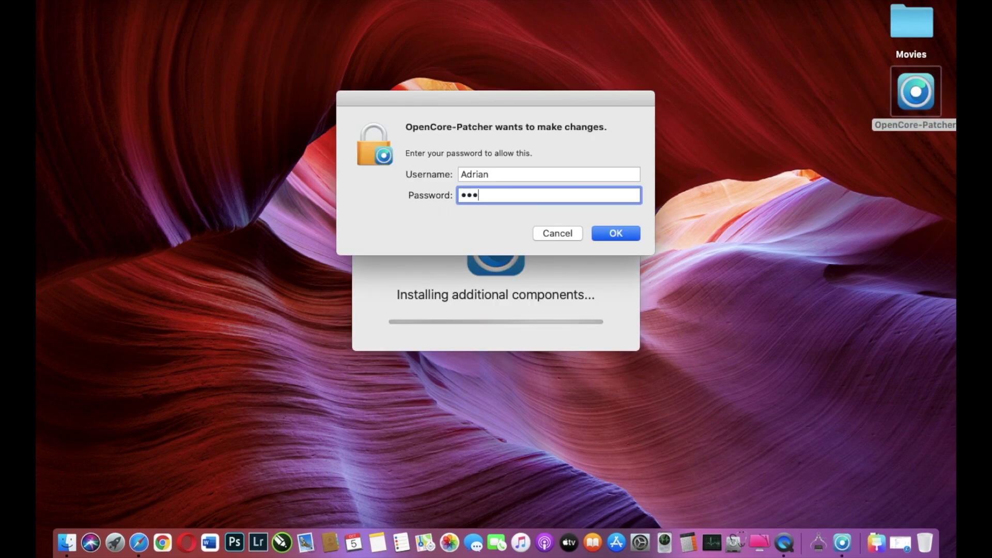
key("Return")
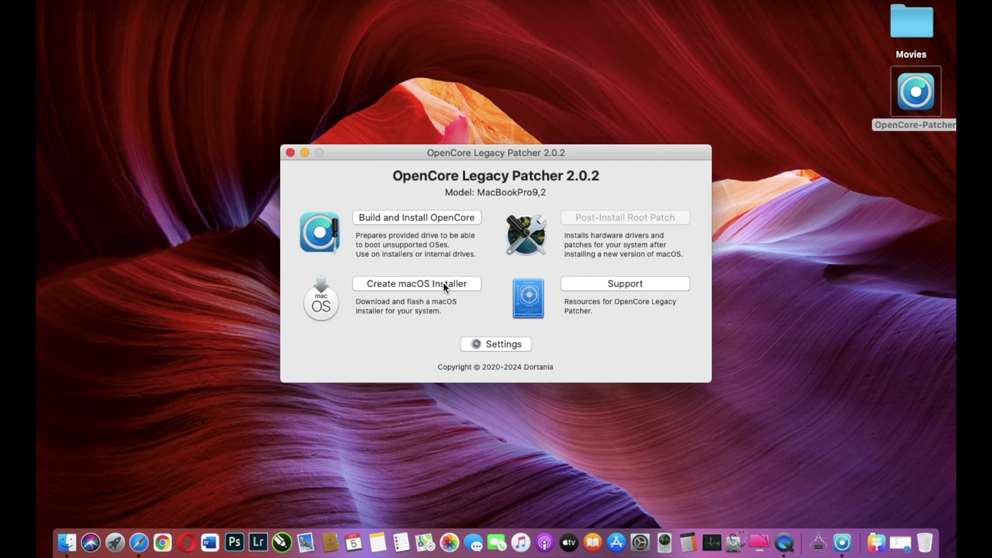
Step: Use Create macOS Installer, then Download macOS Installer, to list Monterey 12.7.6 through Sequoia 15.0.1
left_click(420, 282)
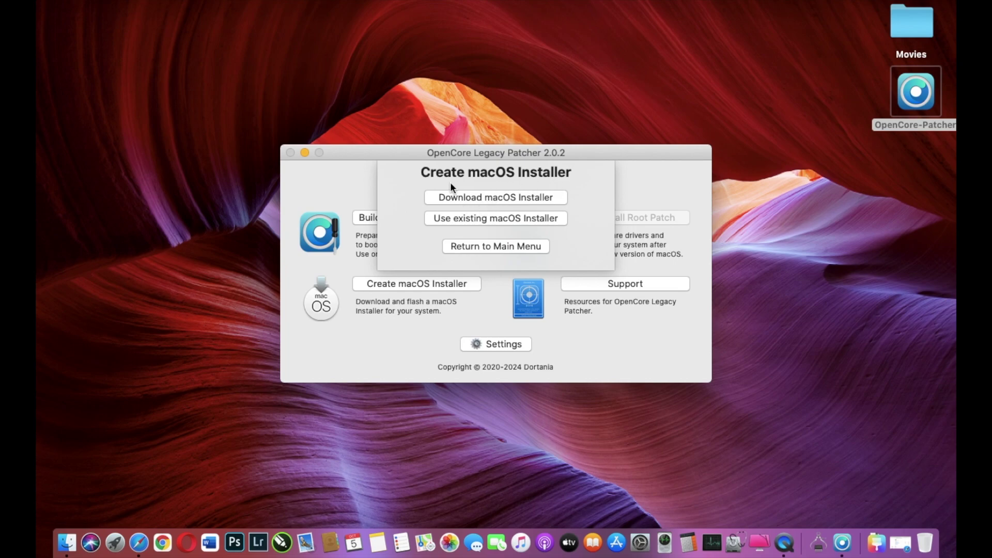
left_click(492, 198)
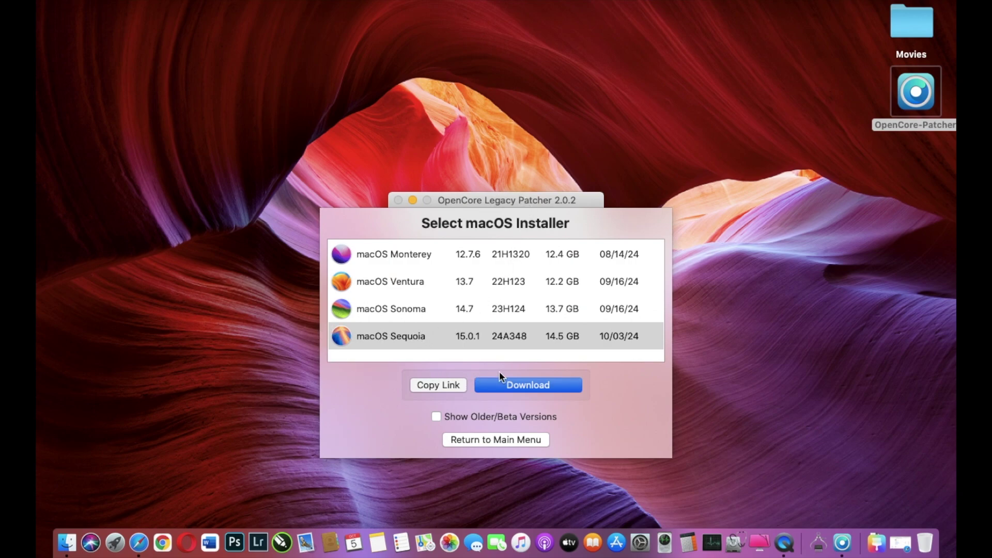
Step: Download macOS Sequoia 15.0.1 and let it extract to Install macOS Sequoia on the desktop
left_click(531, 385)
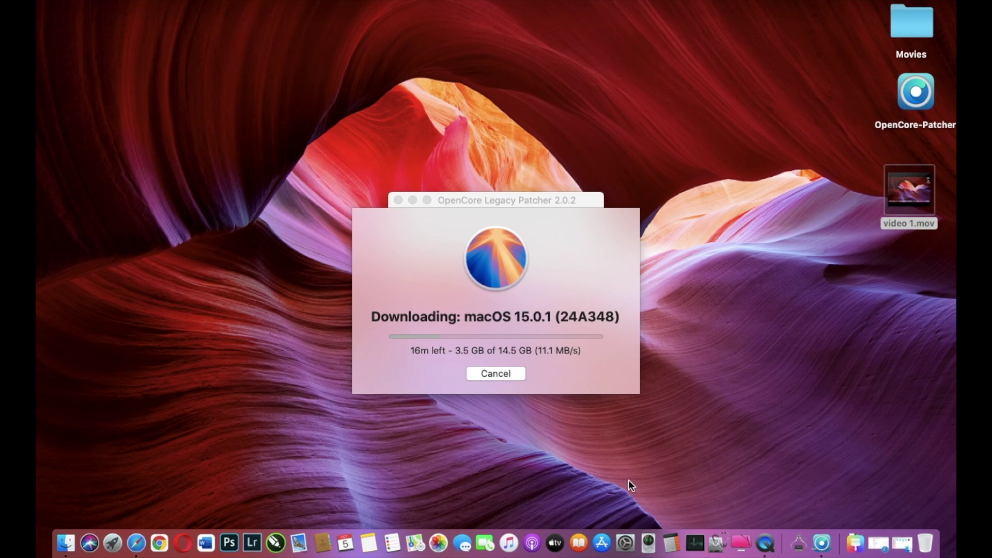
left_click(518, 235)
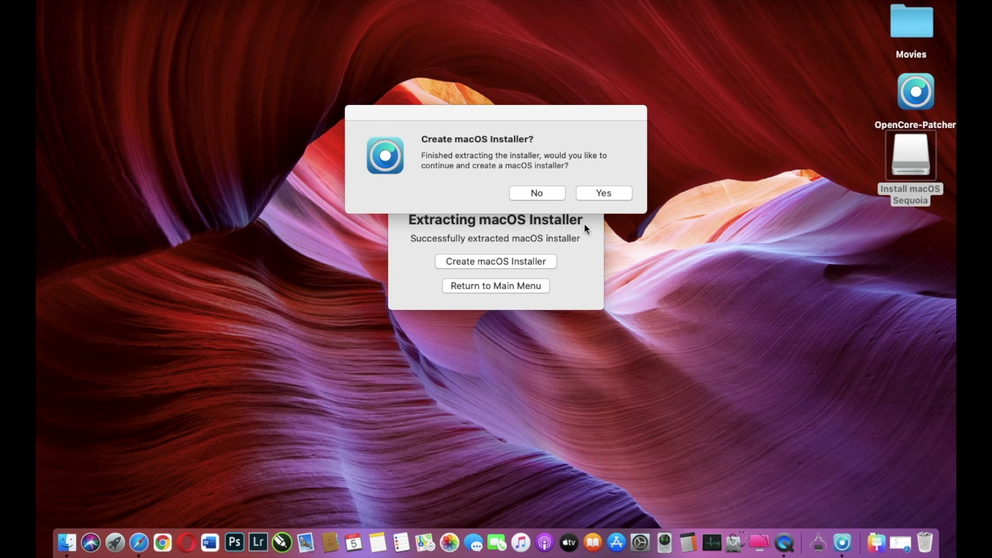
Step: Answer Yes to continue creating a macOS installer from the extracted Sequoia installer
left_click(612, 193)
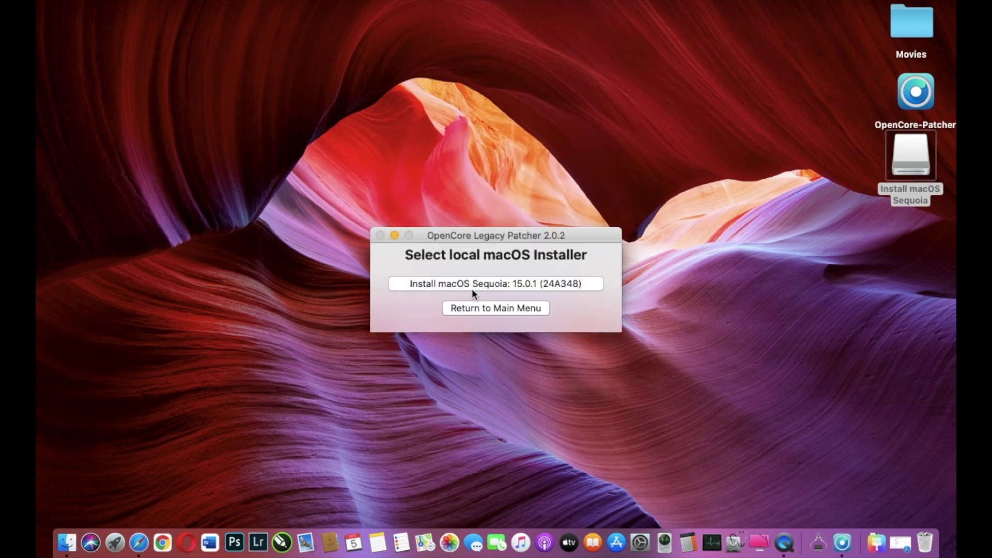
Step: Write Install macOS Sequoia 15.0.1 to the 31.0 GB ADATA drive disk3, approving its erasure
left_click(497, 286)
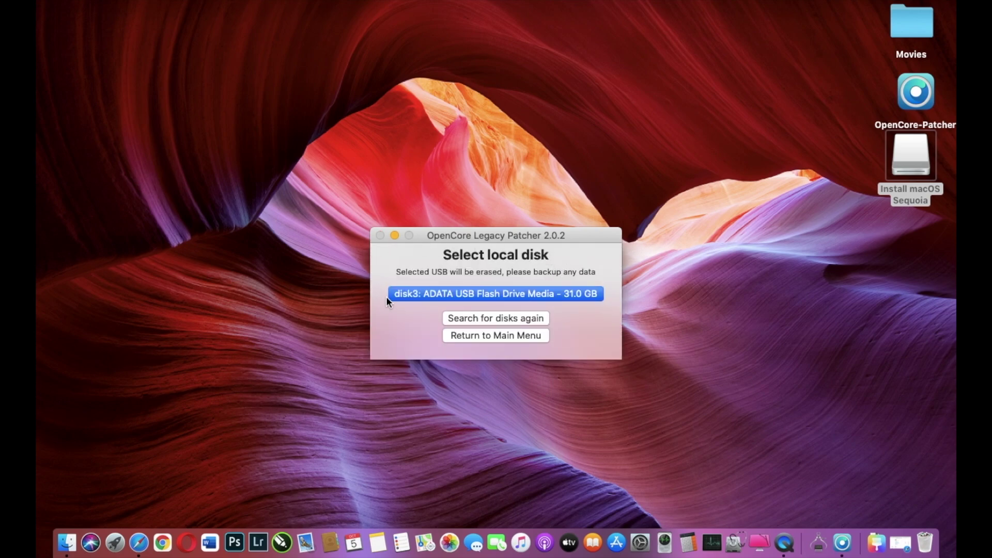
left_click(469, 293)
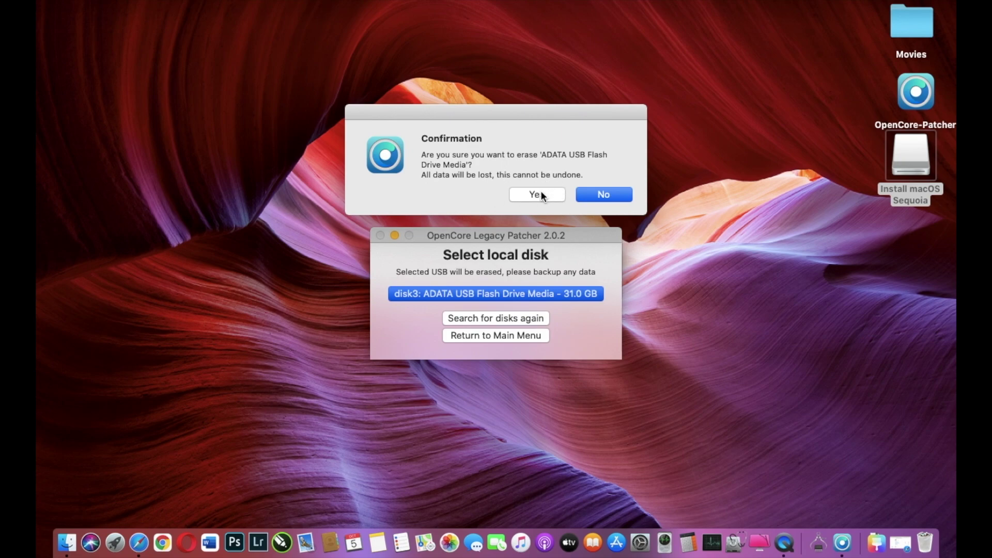
left_click(538, 194)
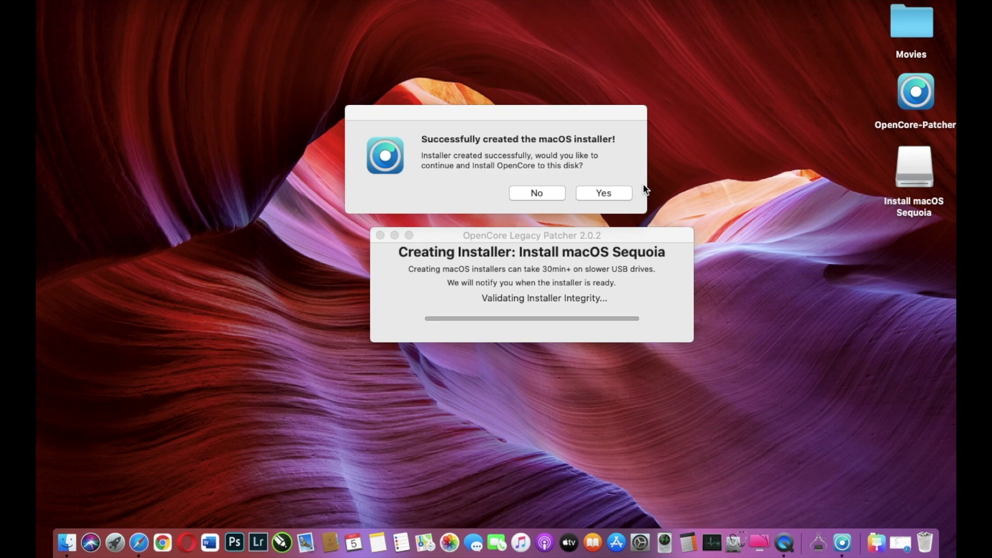
Step: Agree to install OpenCore, move the MacBookPro9,2 build-finished dialog up, and proceed to Install to disk
left_click(610, 192)
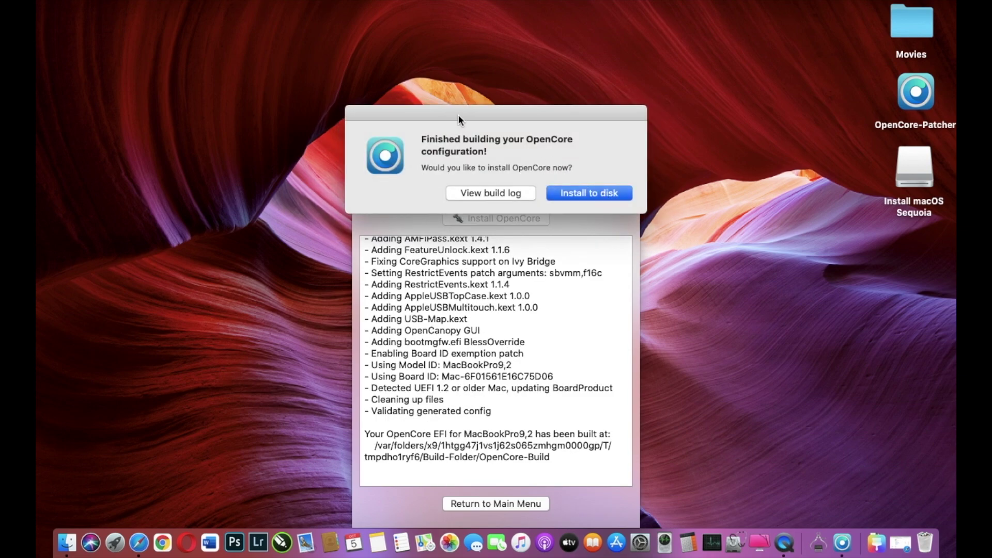
left_click_drag(463, 112, 463, 94)
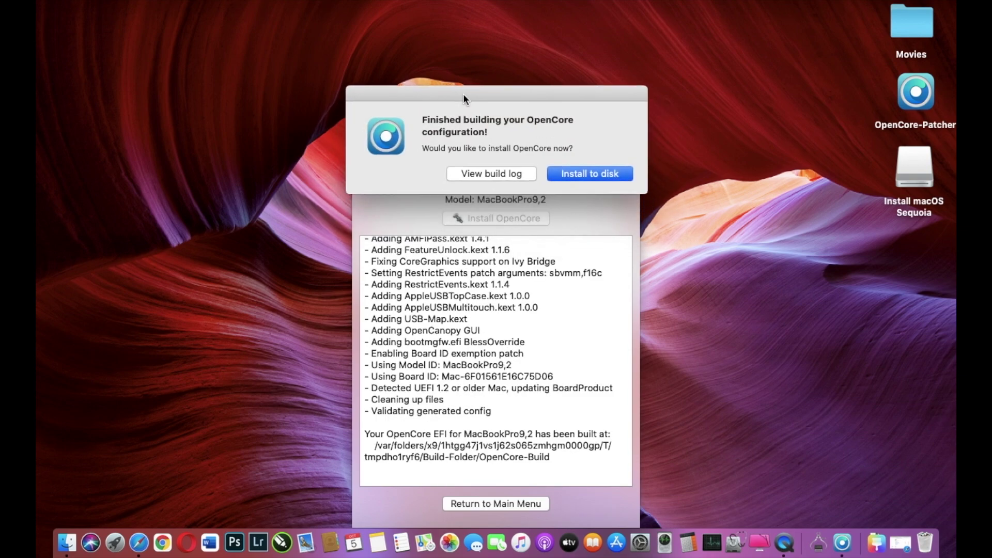
left_click(590, 173)
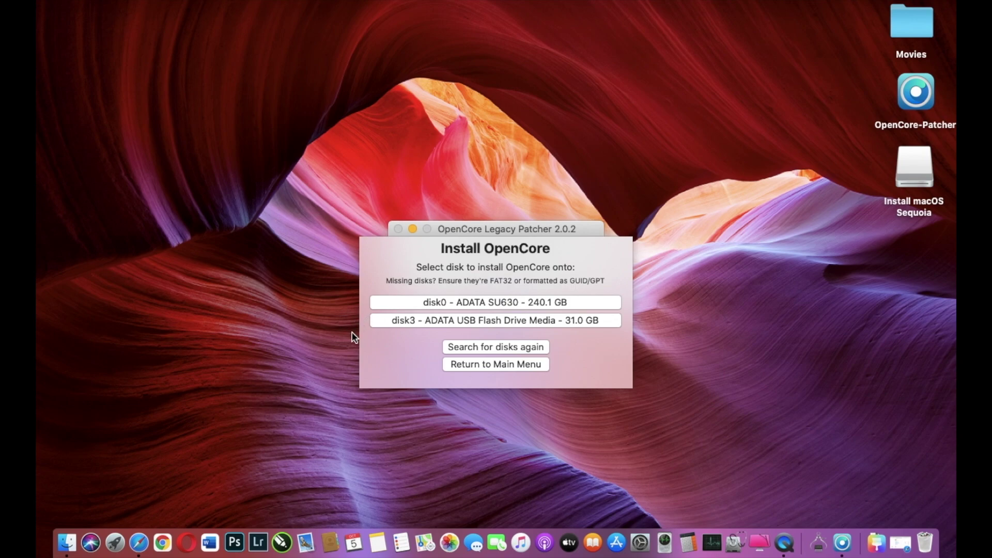
Step: Install OpenCore to the disk3s1 EFI partition of the ADATA USB Flash Drive disk3
left_click(492, 321)
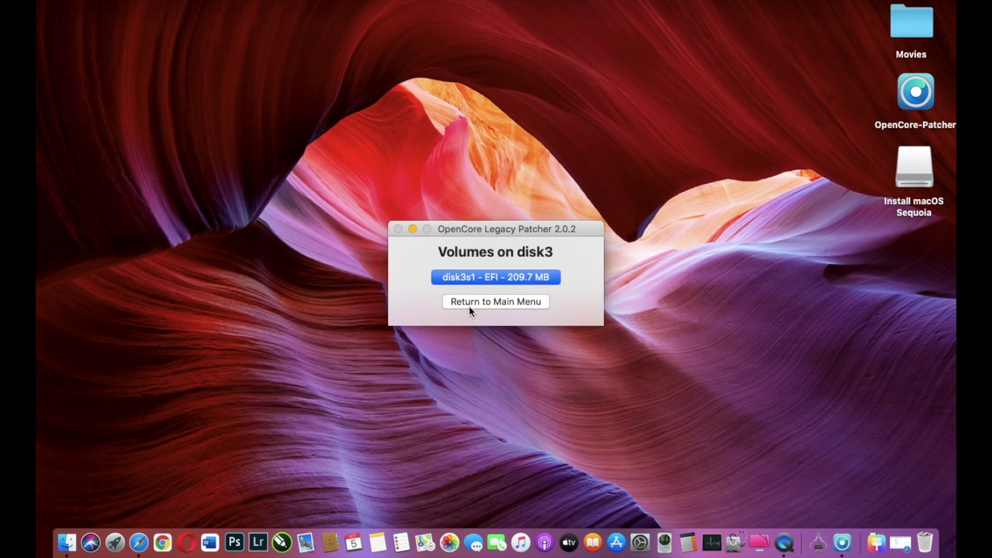
left_click(519, 277)
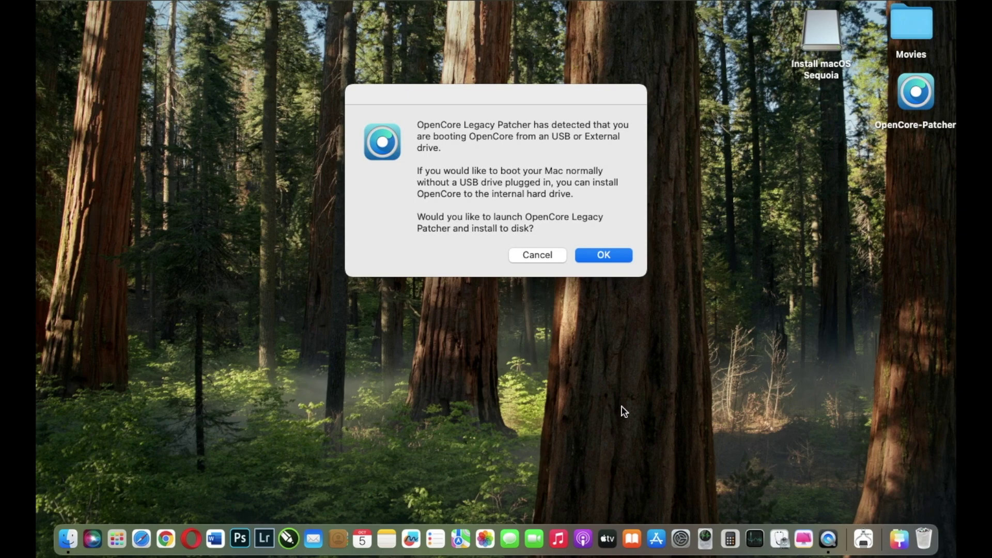
Step: Accept the internal-install prompt and rebuild OpenCore for MacBookPro9,2, bringing up the disk list (disk0, disk2)
left_click(603, 256)
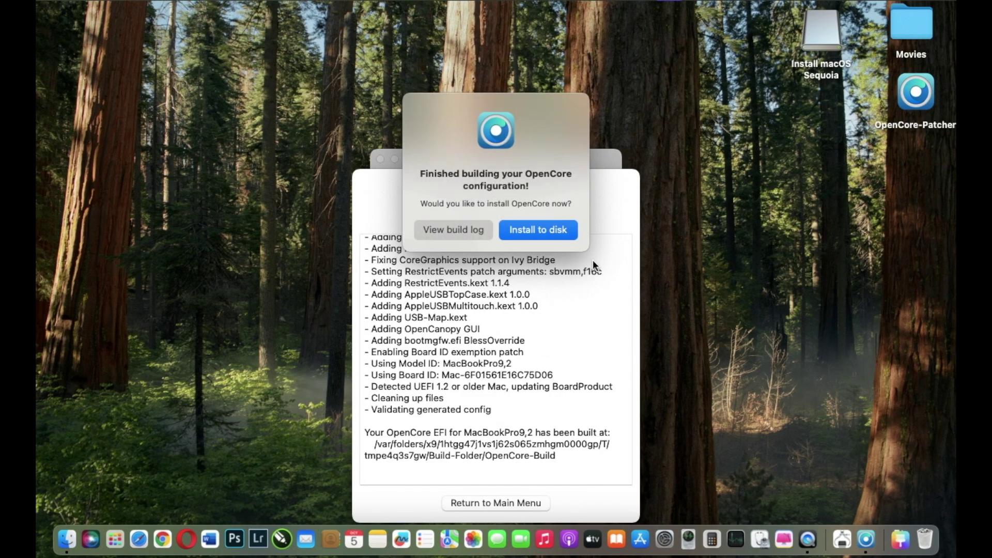
left_click(519, 233)
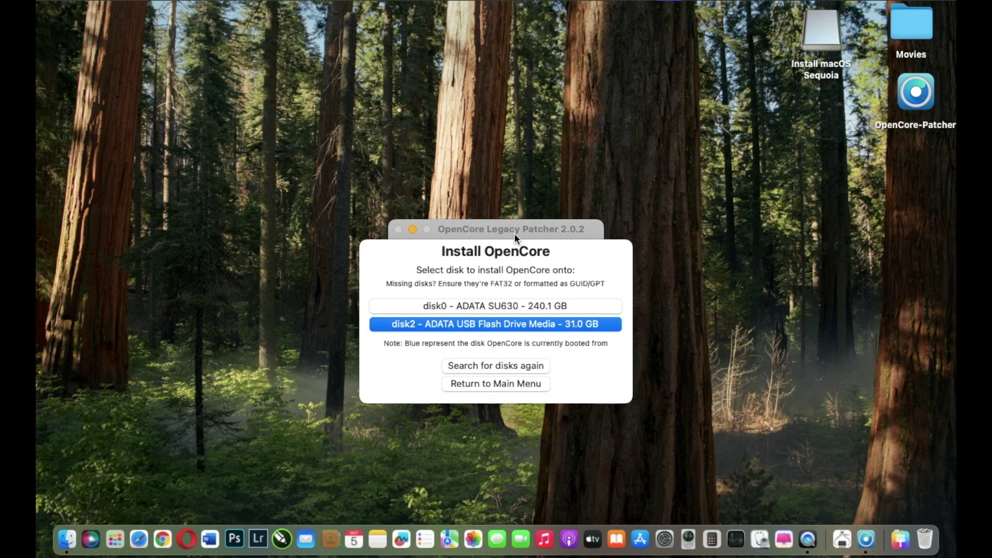
Step: Install OpenCore to the EFI partition disk0s1 on disk0 (ADATA SU630 240.1 GB), skipping the reboot
left_click(460, 303)
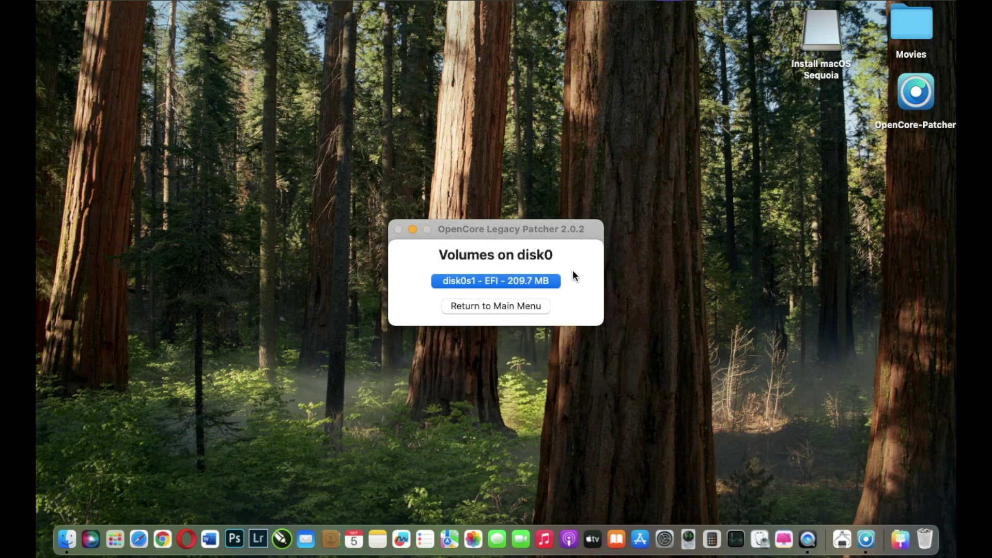
left_click(482, 280)
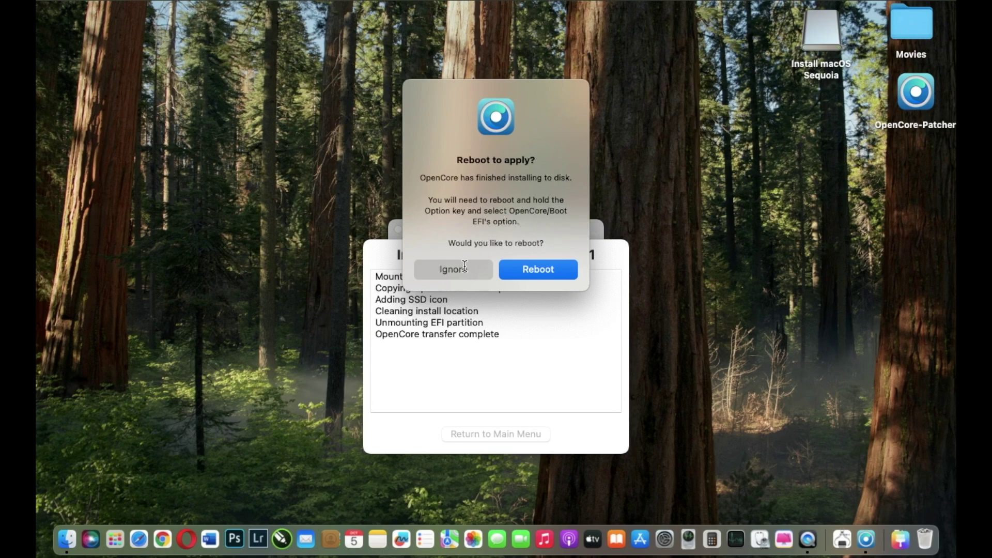
left_click(463, 268)
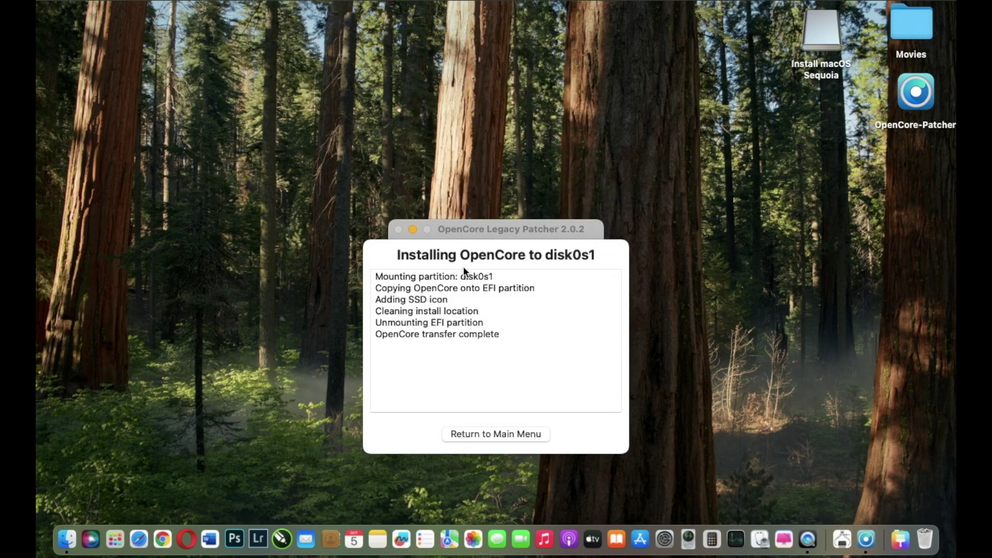
Step: Disable Show OpenCore Boot Picker in the Build settings and go back to the main menu
left_click(491, 433)
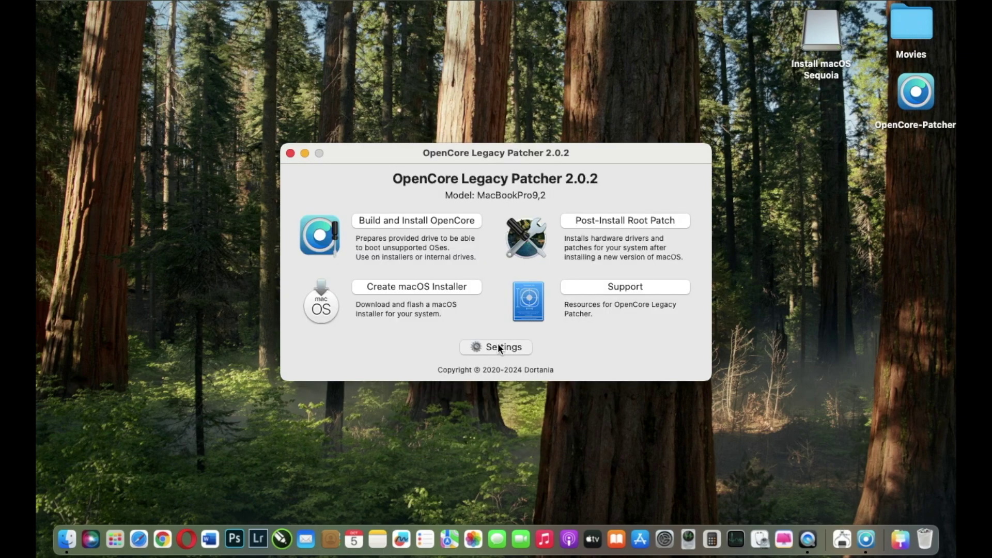
left_click(499, 348)
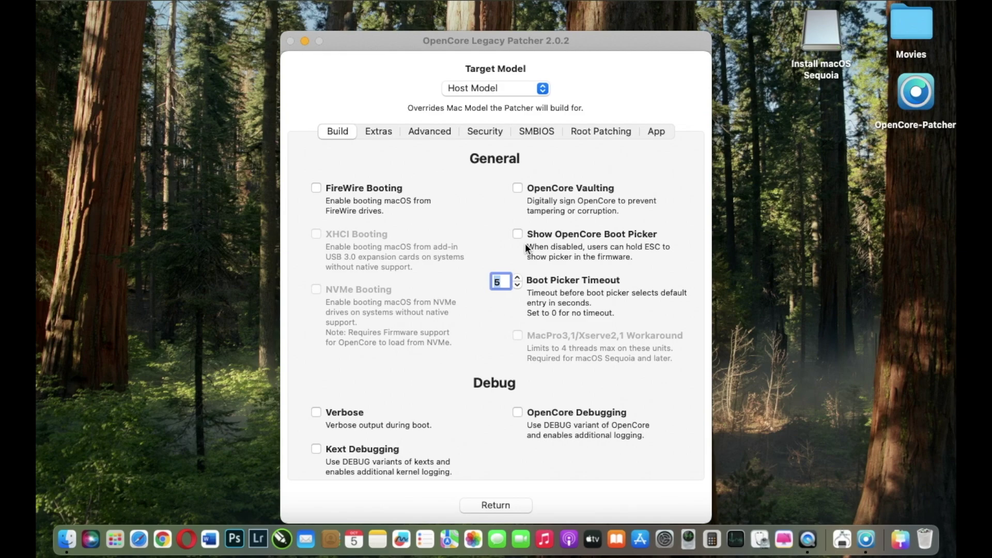
left_click(486, 506)
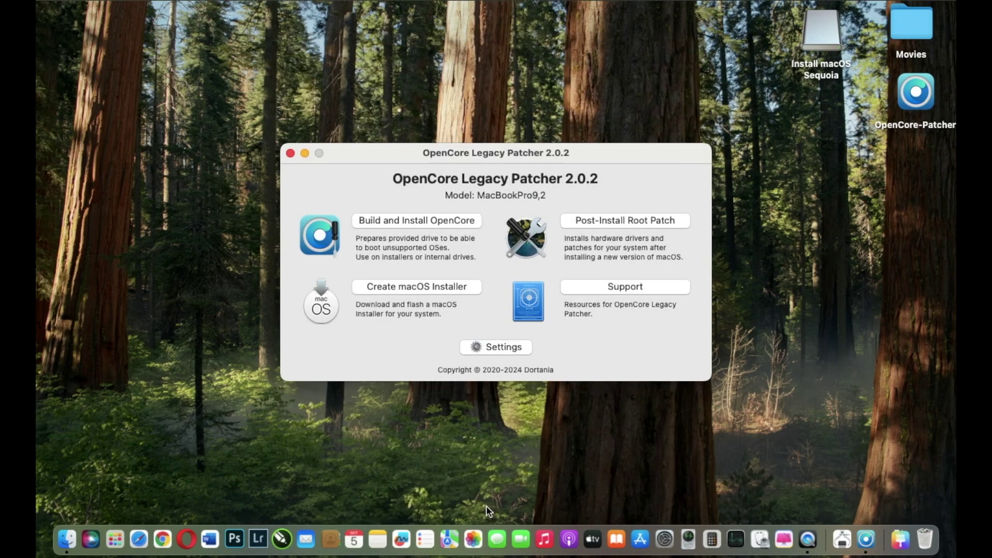
Step: Rebuild OpenCore with the boot picker hidden and install it onto disk0s1 of internal disk0
left_click(422, 221)
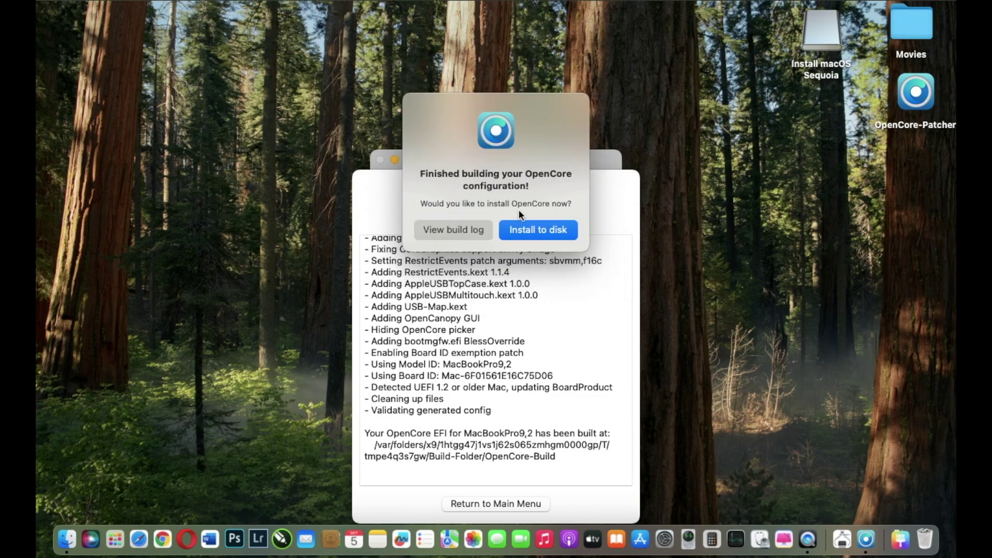
left_click(523, 228)
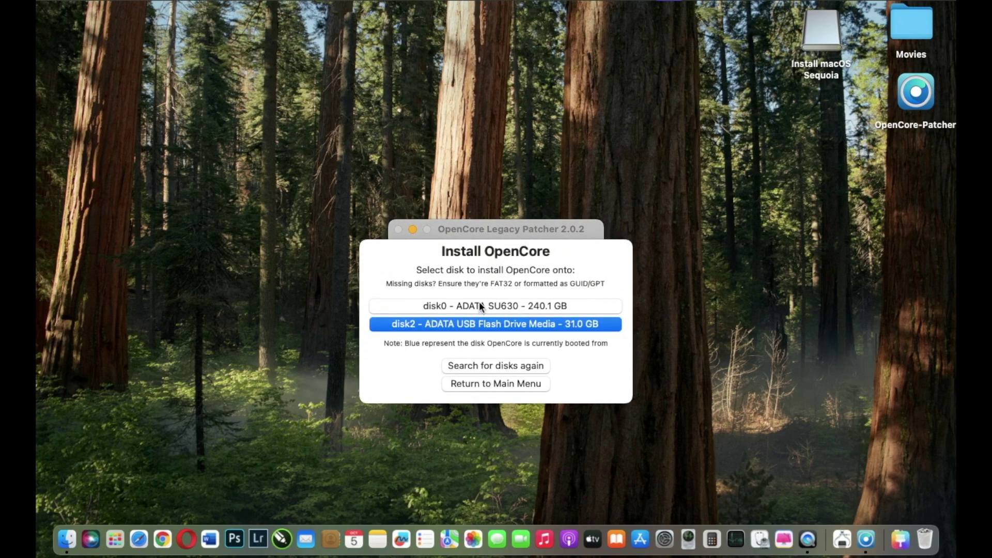
left_click(479, 301)
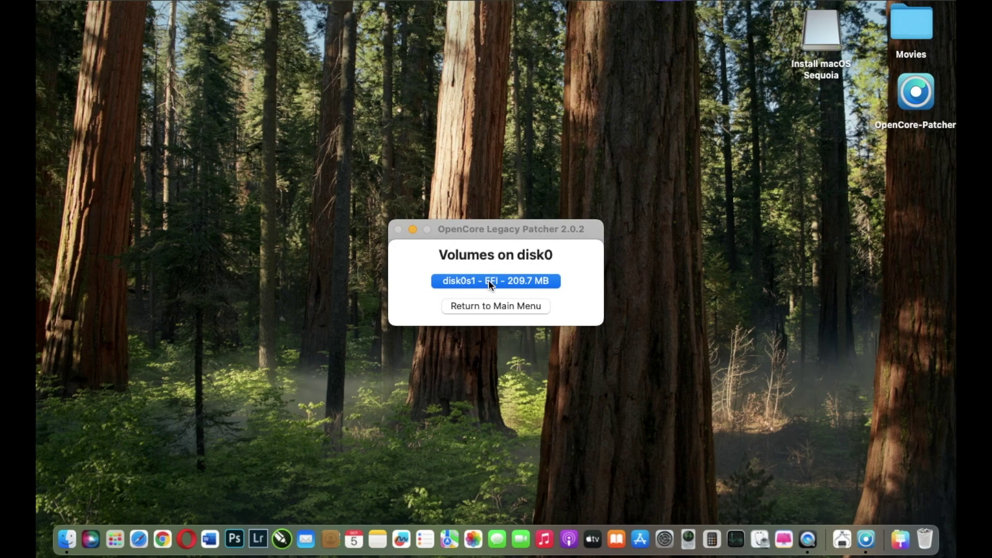
left_click(489, 280)
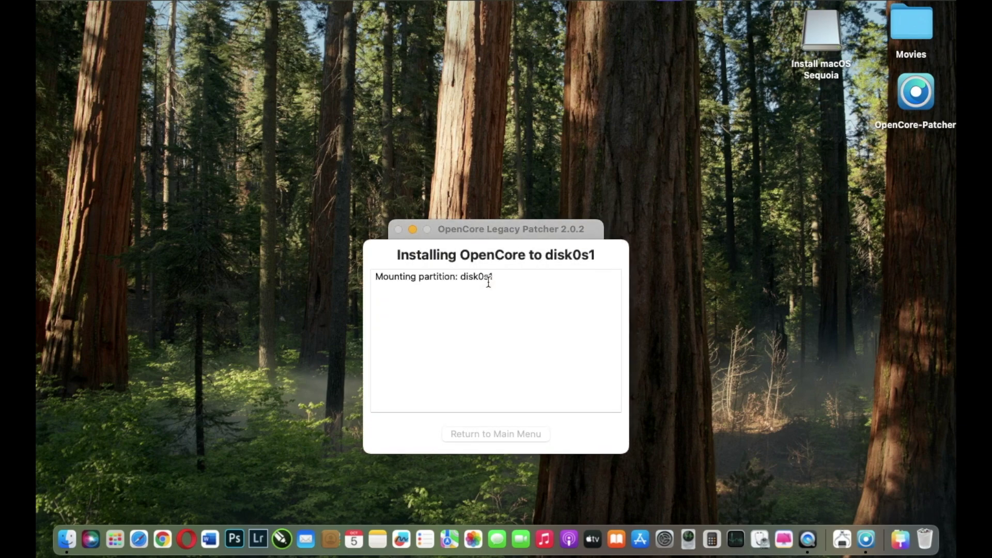